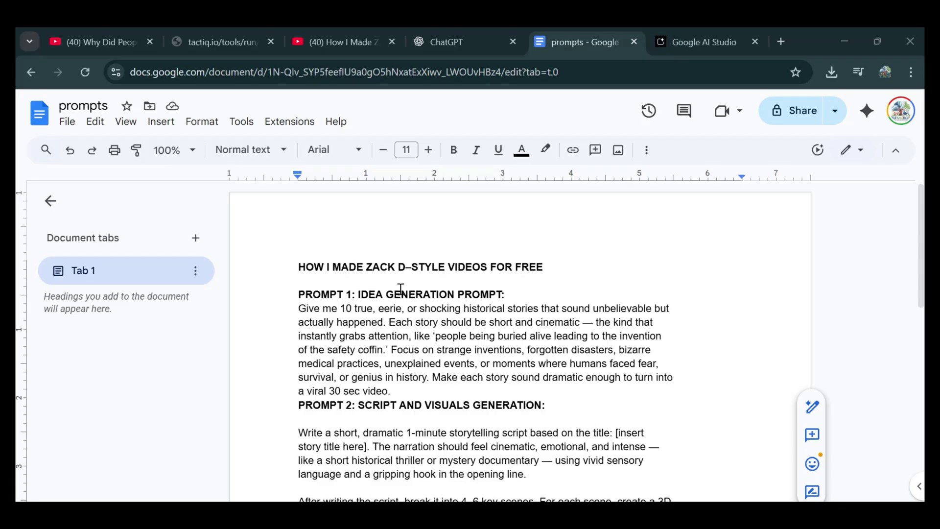
# Step: Copy the PROMPT 1 request for 10 true, eerie historical stories into ChatGPT's message box
pyautogui.moveTo(301, 283); pyautogui.dragTo(505, 294)
pyautogui.moveTo(558, 402); pyautogui.dragTo(287, 396)
pyautogui.scroll(-4, 424, 408)
pyautogui.moveTo(494, 439); pyautogui.dragTo(382, 429)
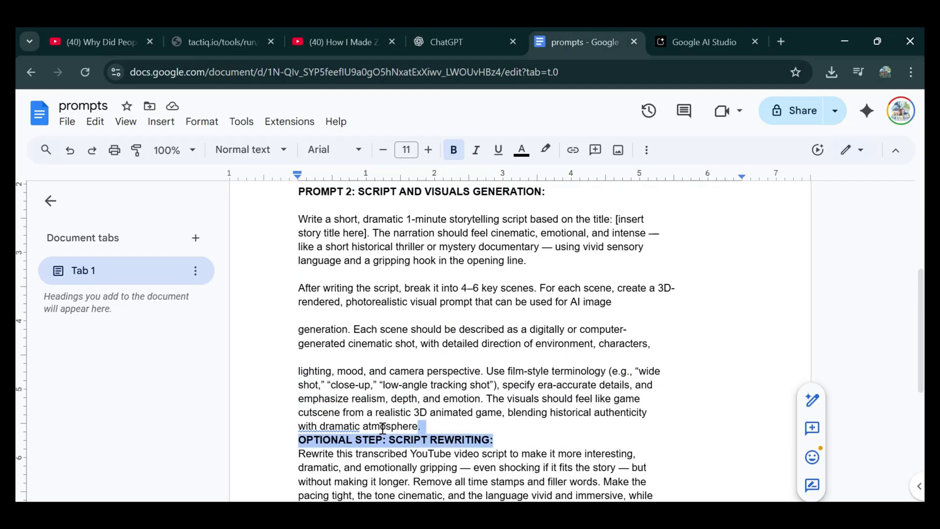
pyautogui.click(400, 426)
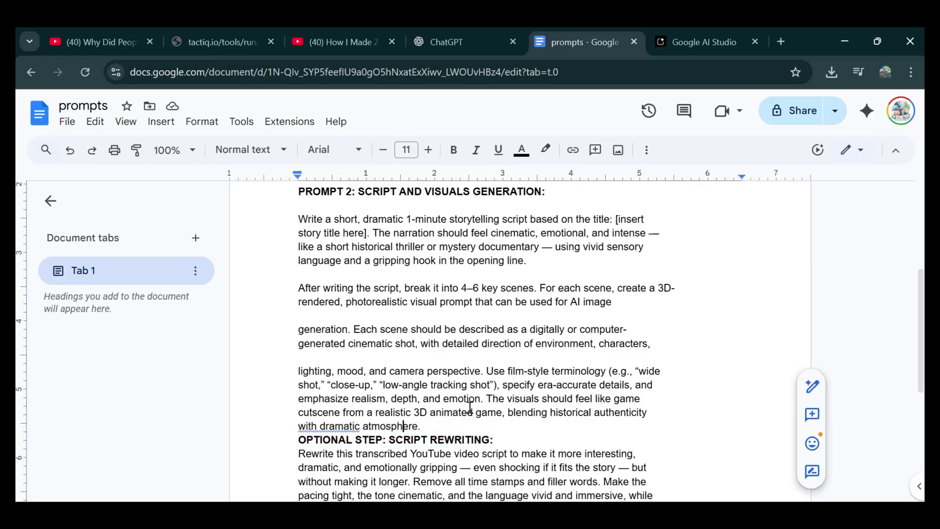
pyautogui.scroll(5, 470, 407)
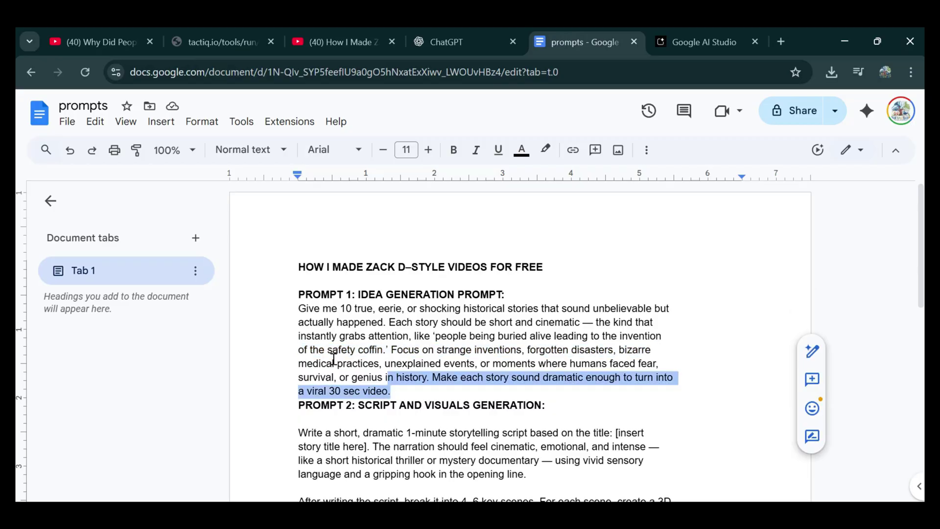
pyautogui.moveTo(384, 377); pyautogui.dragTo(298, 305)
pyautogui.hotkey('ctrl', 'c')
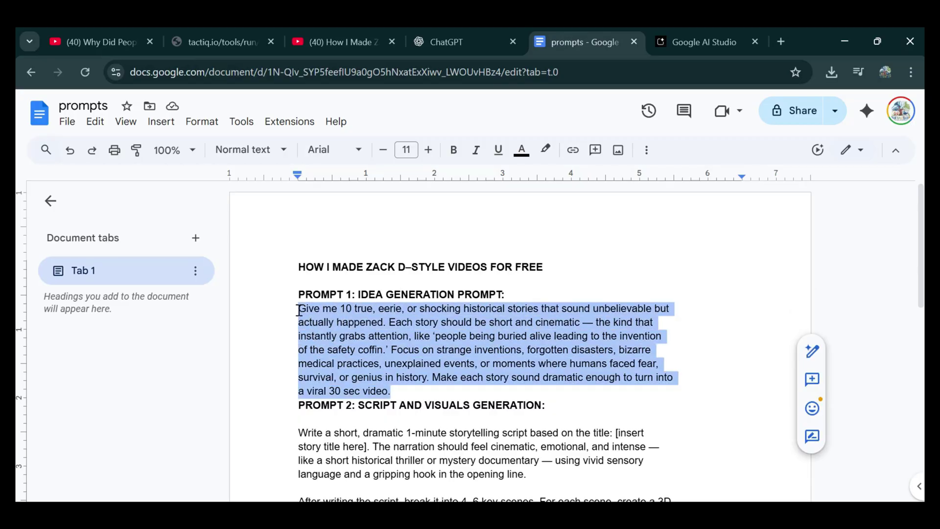
pyautogui.rightClick(384, 342)
pyautogui.click(430, 185)
pyautogui.hotkey('ctrl', 'shift', 'Tab')
pyautogui.hotkey('ctrl', 'v')
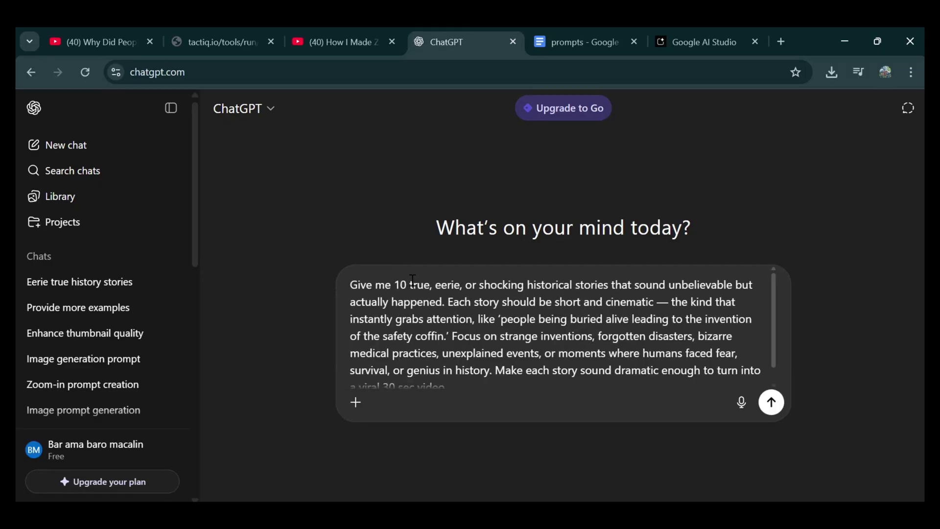
# Step: Send the idea prompt, then paste the script-and-visuals prompt from Docs into ChatGPT
pyautogui.press('Return')
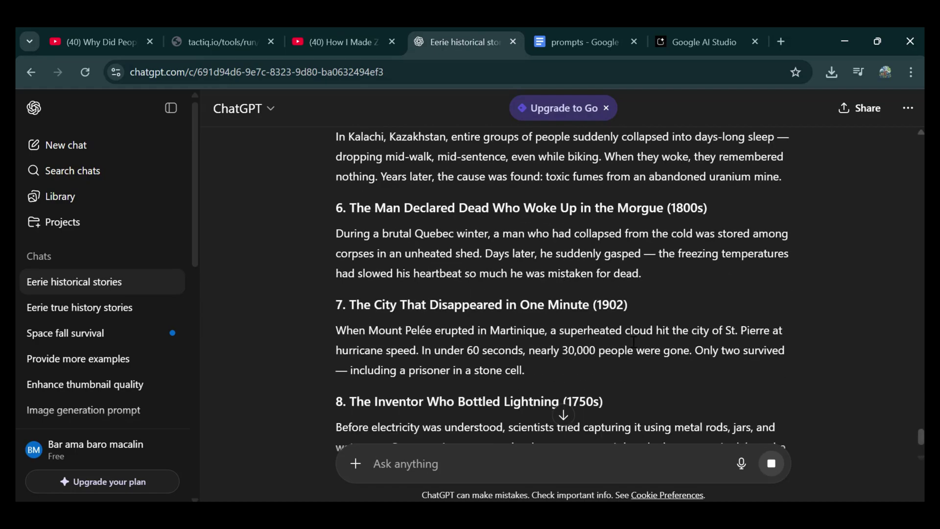
pyautogui.click(583, 41)
pyautogui.scroll(-3, 440, 318)
pyautogui.rightClick(463, 319)
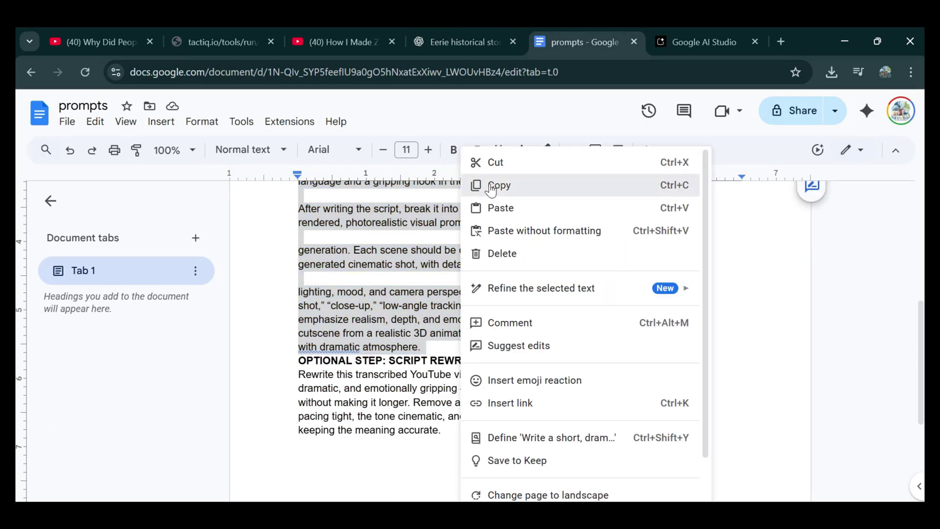
pyautogui.click(491, 189)
pyautogui.click(460, 42)
pyautogui.hotkey('ctrl', 'v')
# Step: Replace the placeholder title with the space-fall story title and send the script prompt
pyautogui.moveTo(627, 235); pyautogui.dragTo(360, 241)
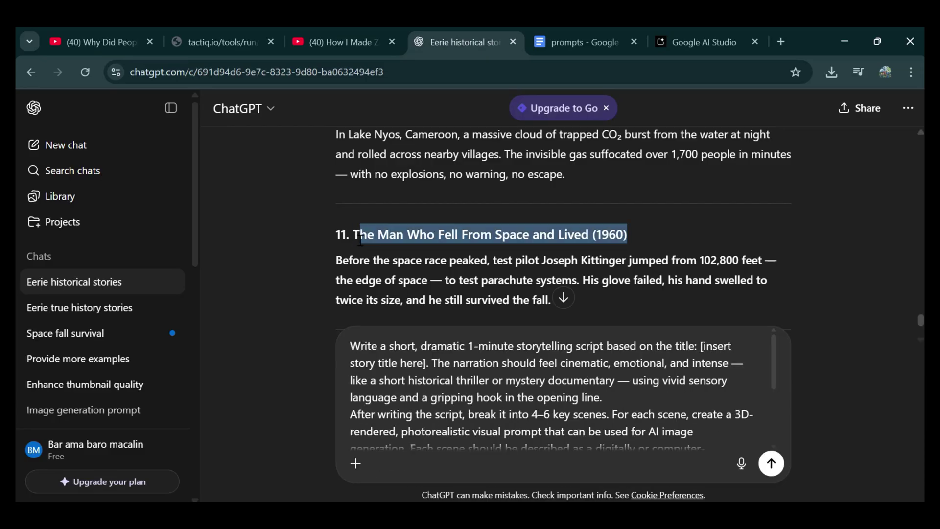
pyautogui.moveTo(704, 346); pyautogui.dragTo(415, 364)
pyautogui.press('BackSpace')
pyautogui.hotkey('ctrl', 'v')
pyautogui.scroll(-5, 413, 368)
pyautogui.press('Return')
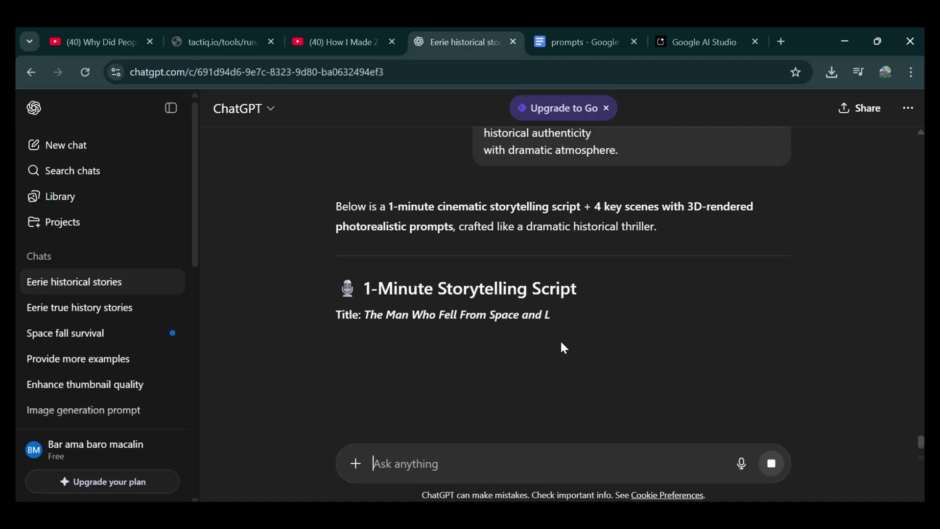
# Step: Copy the link of one of the channel's popular shorts
pyautogui.scroll(-1, 563, 348)
pyautogui.scroll(-2, 455, 345)
pyautogui.scroll(-3, 455, 345)
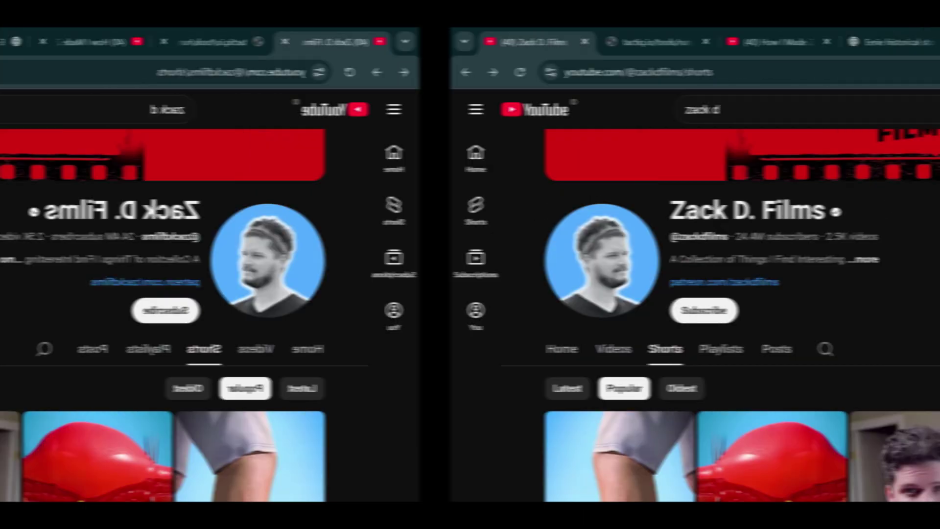
pyautogui.scroll(-2, 596, 401)
pyautogui.scroll(-5, 596, 402)
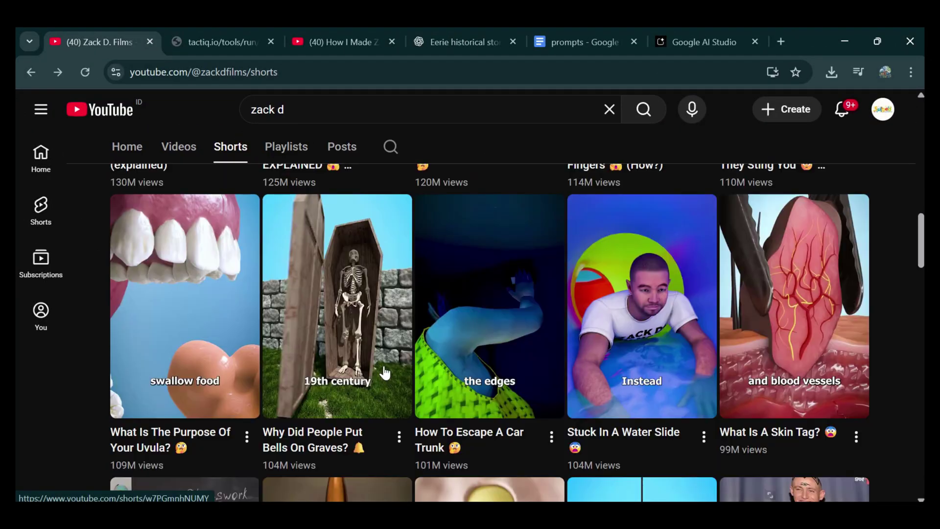
pyautogui.click(425, 356)
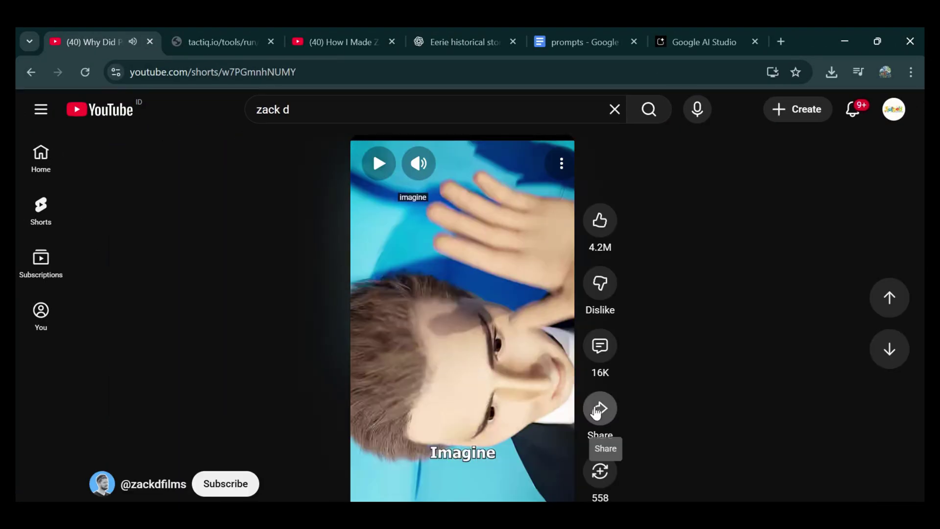
pyautogui.click(599, 408)
pyautogui.click(592, 346)
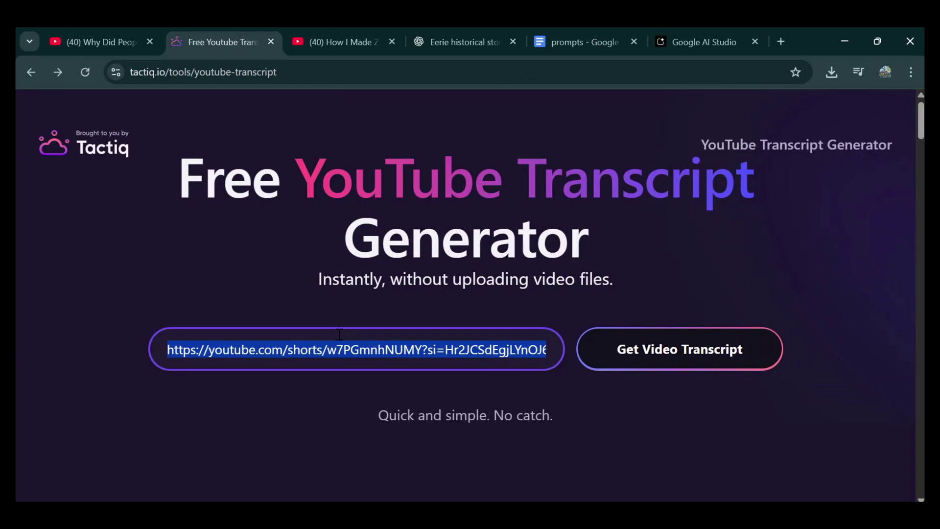
# Step: Fetch the short's transcript in Tactiq and paste it into ChatGPT's message box
pyautogui.press('BackSpace')
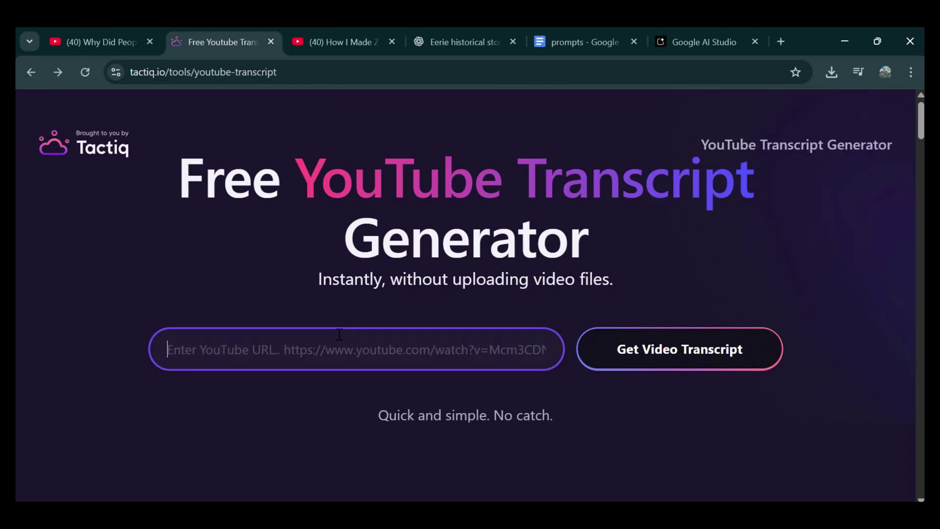
pyautogui.hotkey('ctrl', 'v')
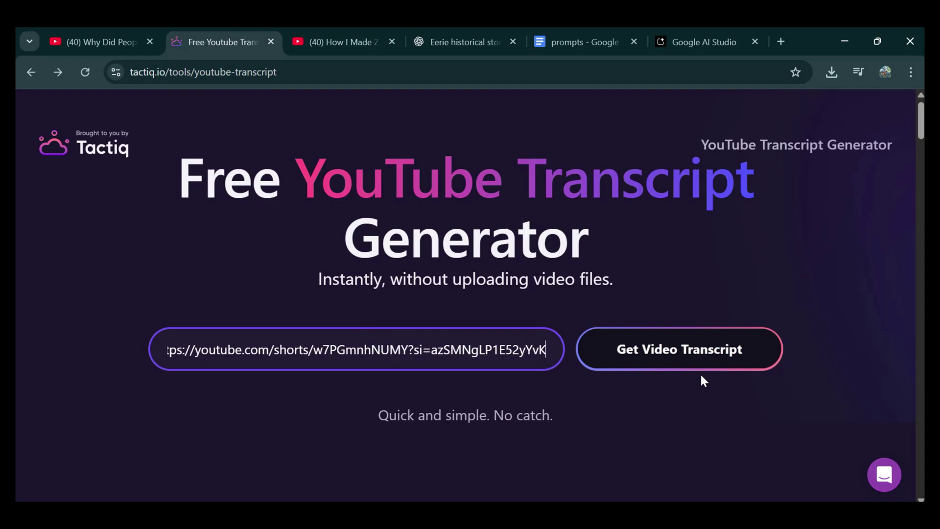
pyautogui.click(735, 359)
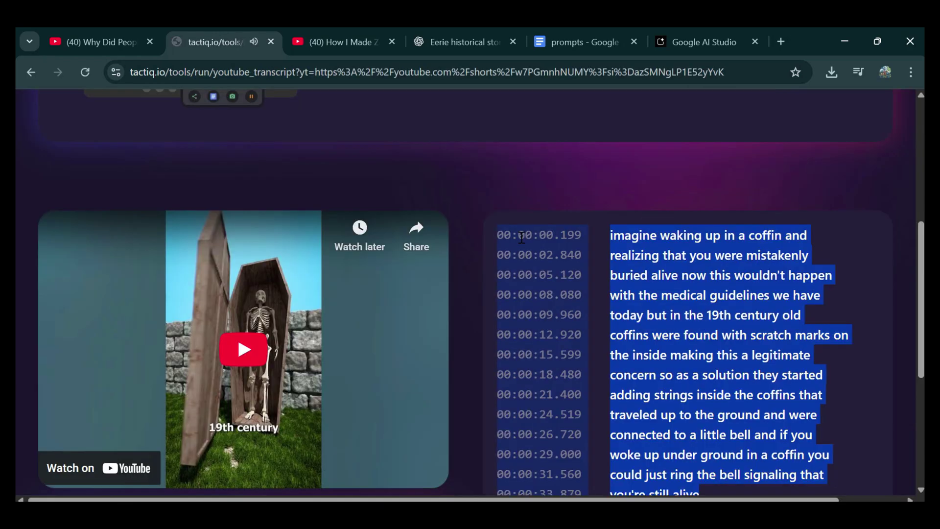
pyautogui.rightClick(541, 230)
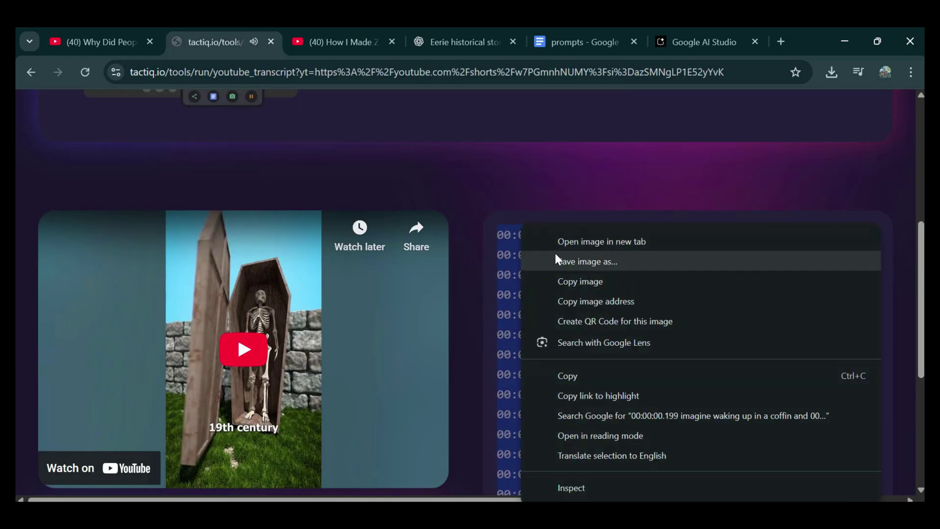
pyautogui.click(586, 366)
pyautogui.click(458, 42)
pyautogui.hotkey('ctrl', 'v')
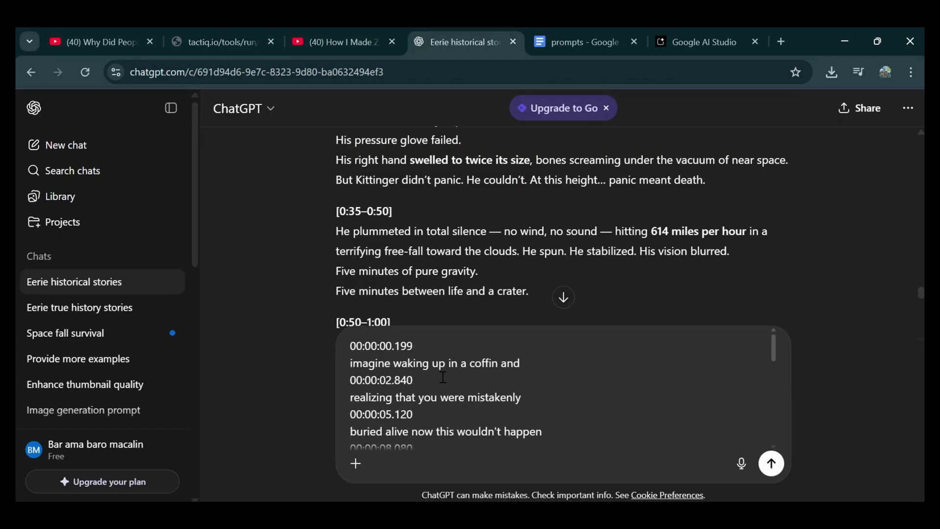
# Step: Paste the script-rewriting prompt above the transcript and send it
pyautogui.click(582, 42)
pyautogui.rightClick(365, 147)
pyautogui.click(398, 183)
pyautogui.click(457, 42)
pyautogui.click(354, 344)
pyautogui.hotkey('ctrl', 'v')
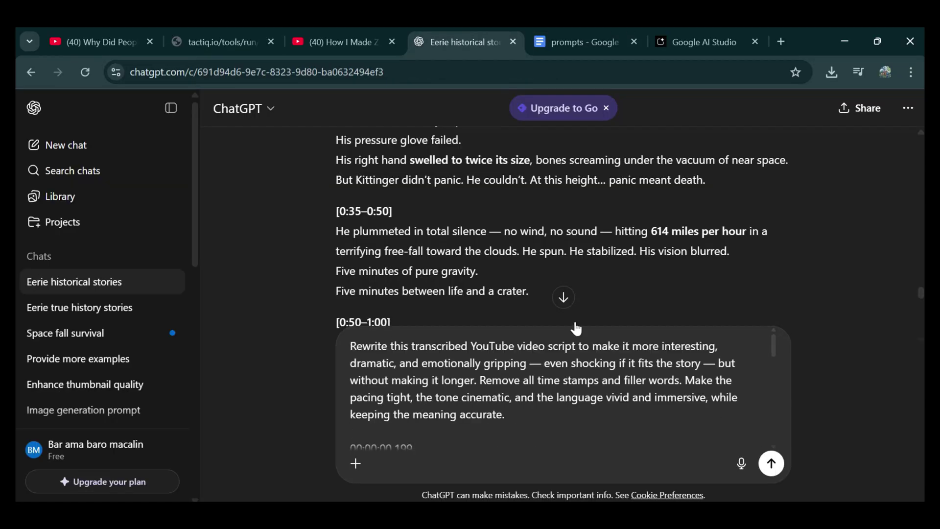
pyautogui.press('Return')
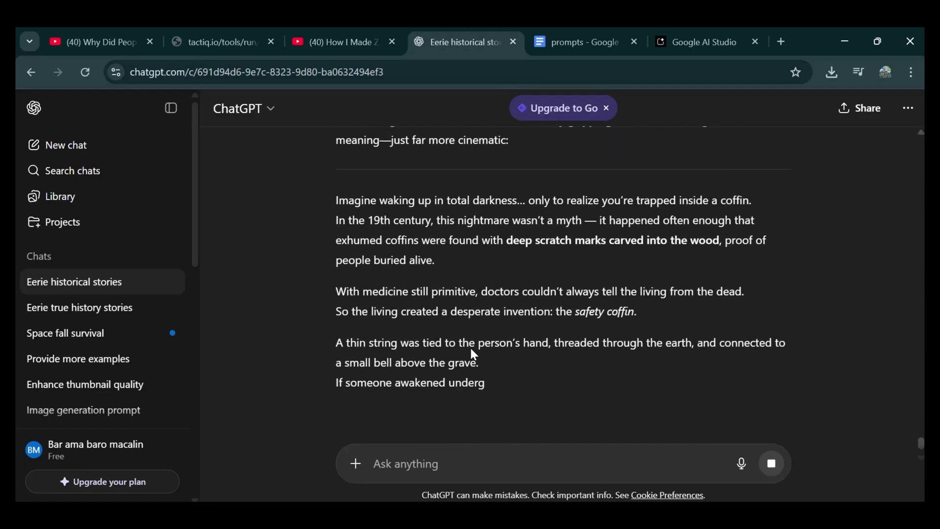
# Step: Copy the scene-breakdown prompt from Docs into ChatGPT and send it
pyautogui.scroll(4, 494, 345)
pyautogui.hotkey('ctrl', 'Tab')
pyautogui.moveTo(415, 335); pyautogui.dragTo(304, 207)
pyautogui.rightClick(360, 237)
pyautogui.click(496, 188)
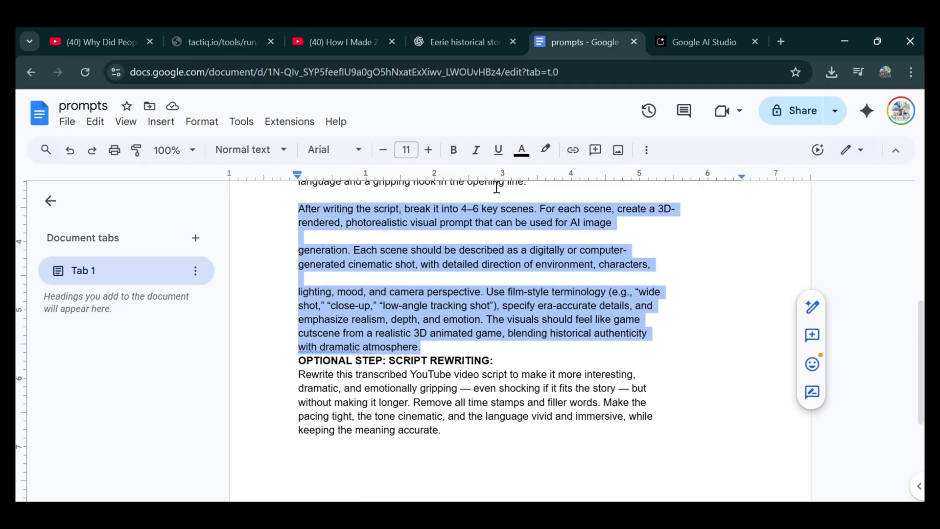
pyautogui.click(490, 42)
pyautogui.hotkey('ctrl', 'v')
pyautogui.scroll(-2, 617, 415)
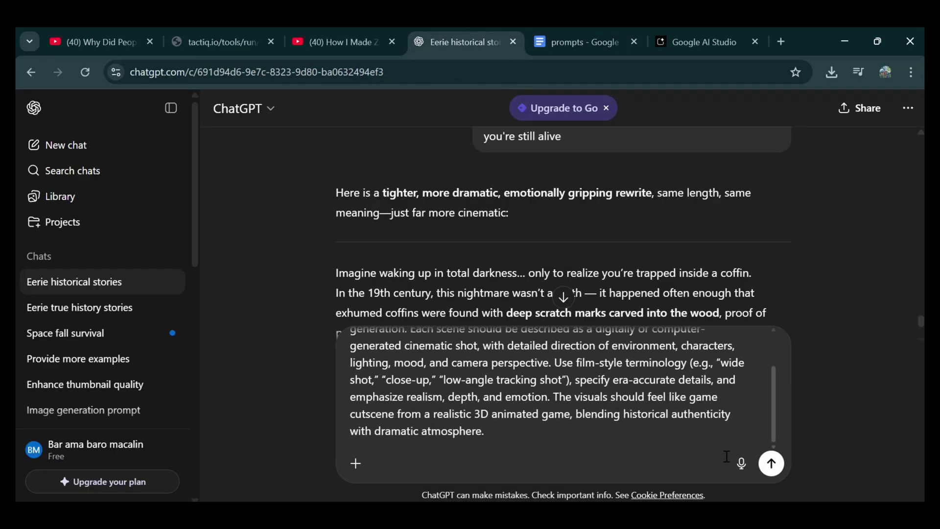
pyautogui.click(772, 464)
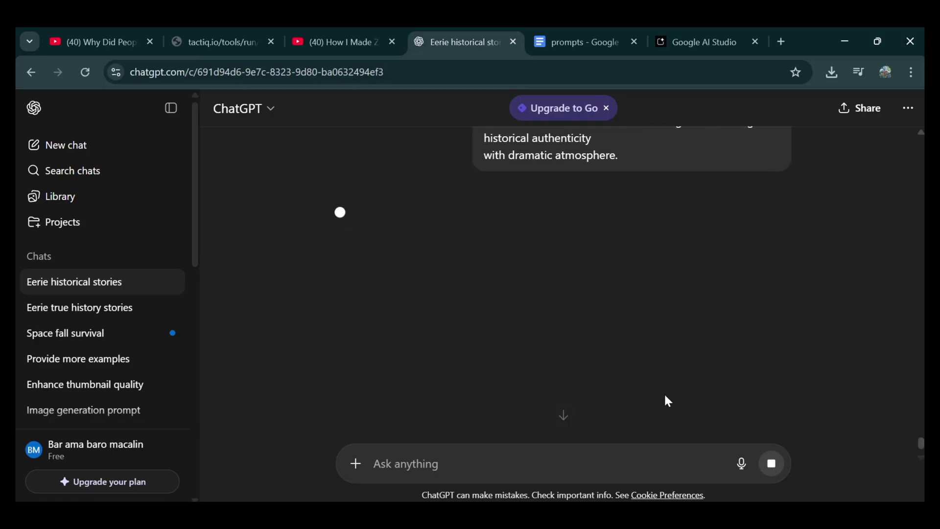
# Step: Scroll through the rewritten coffin script and its 3D scene prompts
pyautogui.scroll(-3, 647, 363)
pyautogui.scroll(-2, 654, 353)
pyautogui.scroll(3, 653, 351)
pyautogui.moveTo(656, 352); pyautogui.dragTo(665, 352)
pyautogui.scroll(-5, 665, 353)
pyautogui.scroll(-15, 437, 337)
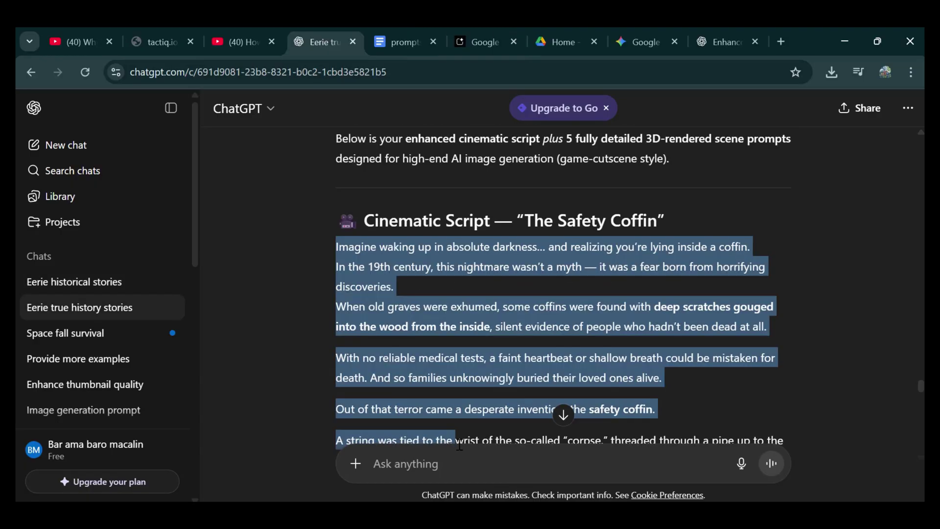
# Step: Paste the script ending 'Pray someone hears.' and pick Cedric M's Midnight Storytelling voice
pyautogui.moveTo(563, 413); pyautogui.dragTo(443, 396)
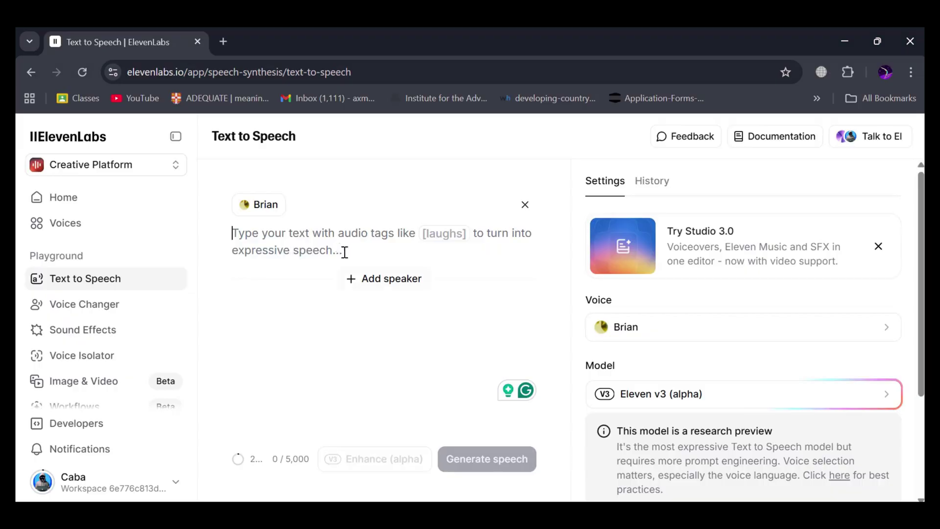
pyautogui.hotkey('ctrl', 'v')
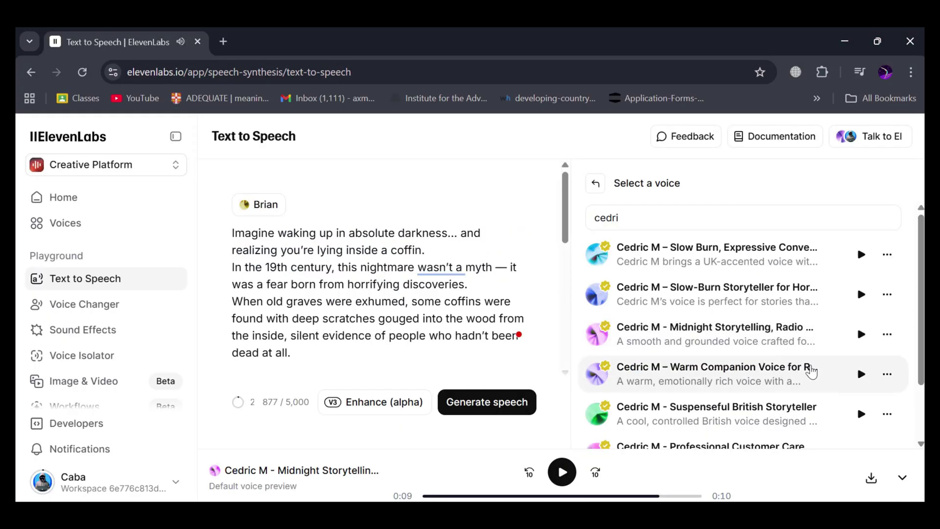
pyautogui.click(861, 374)
pyautogui.click(715, 328)
# Step: Generate the voiceover and save it as an MP3
pyautogui.click(490, 403)
pyautogui.click(511, 357)
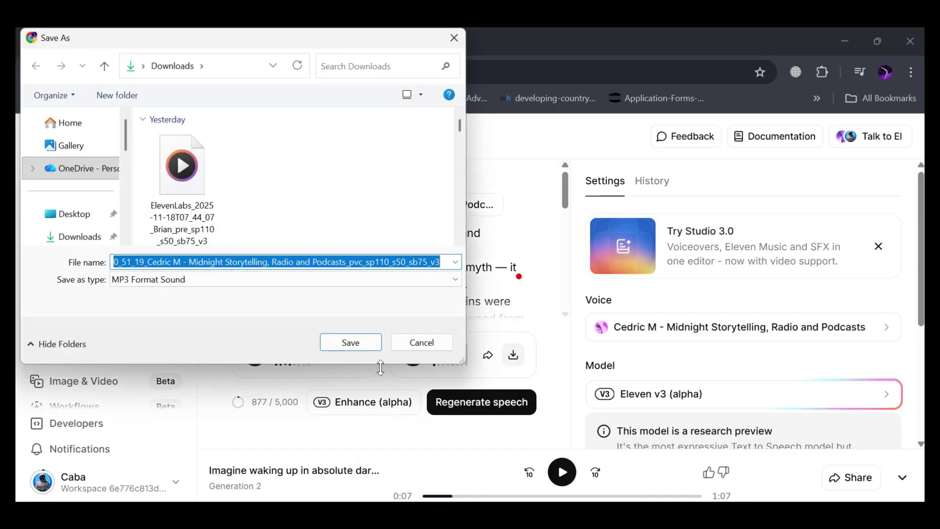
pyautogui.click(350, 343)
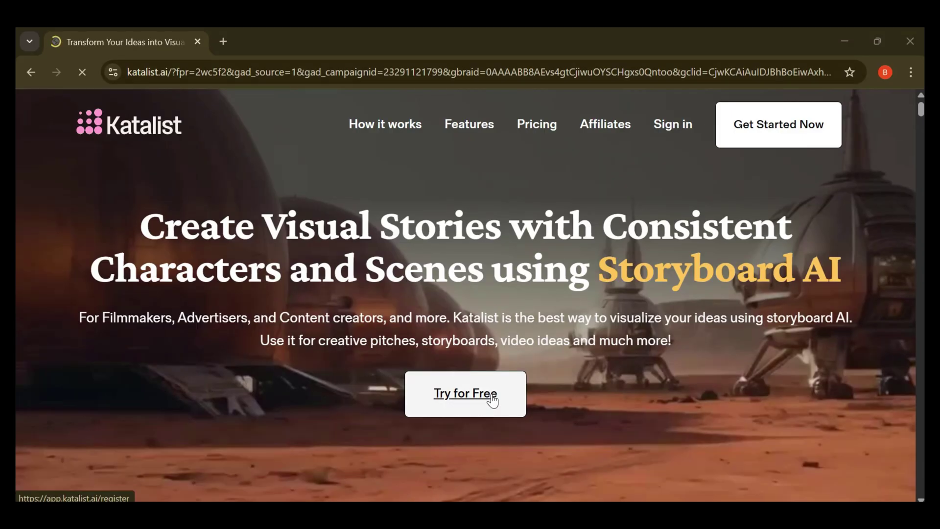
pyautogui.click(491, 398)
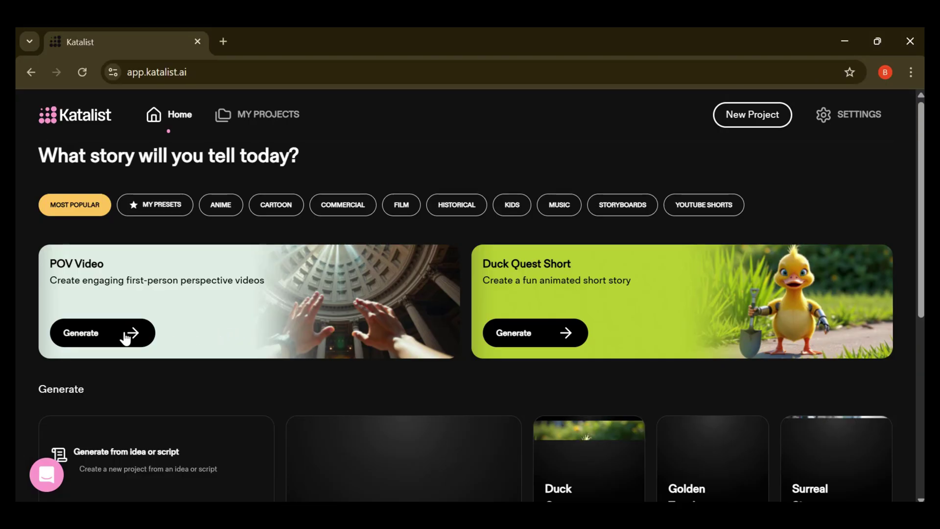
# Step: Paste the ChatGPT scene script into Katalist's Upload script box and choose 9:16 portrait
pyautogui.click(110, 333)
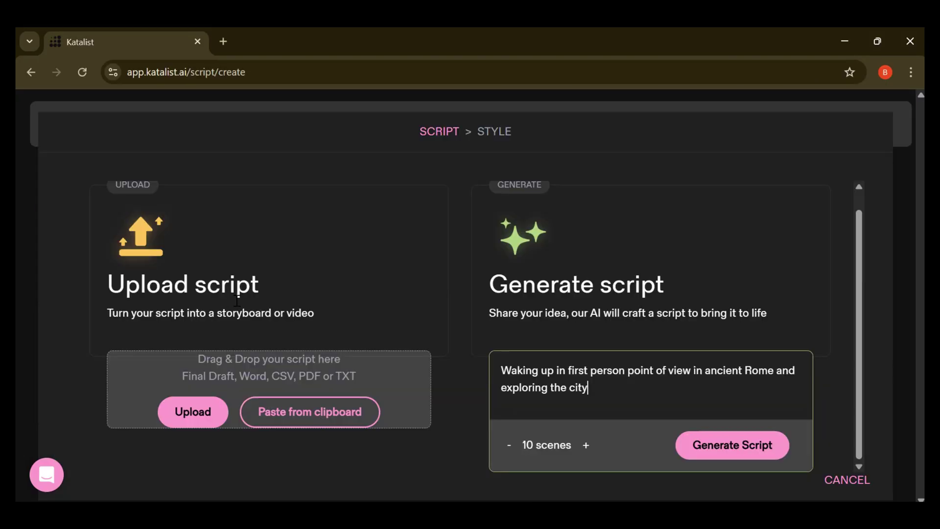
pyautogui.click(323, 416)
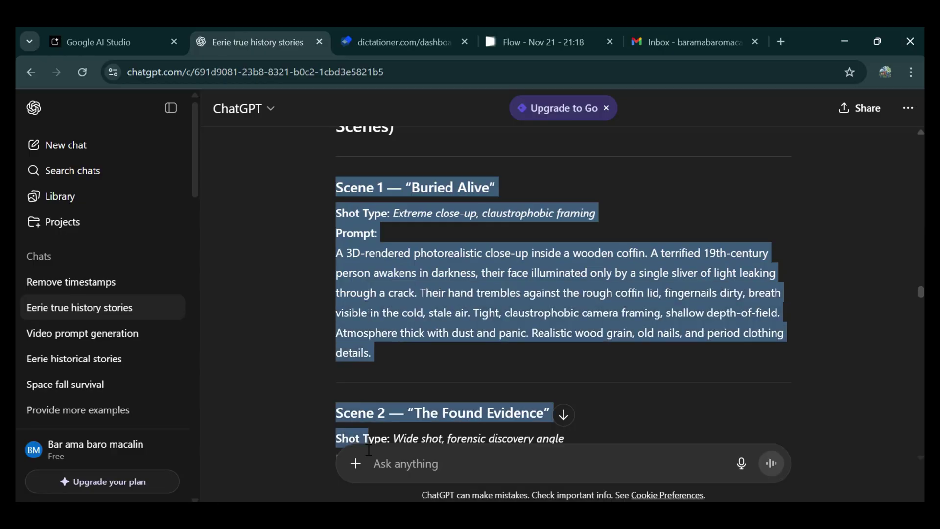
pyautogui.scroll(-15, 440, 282)
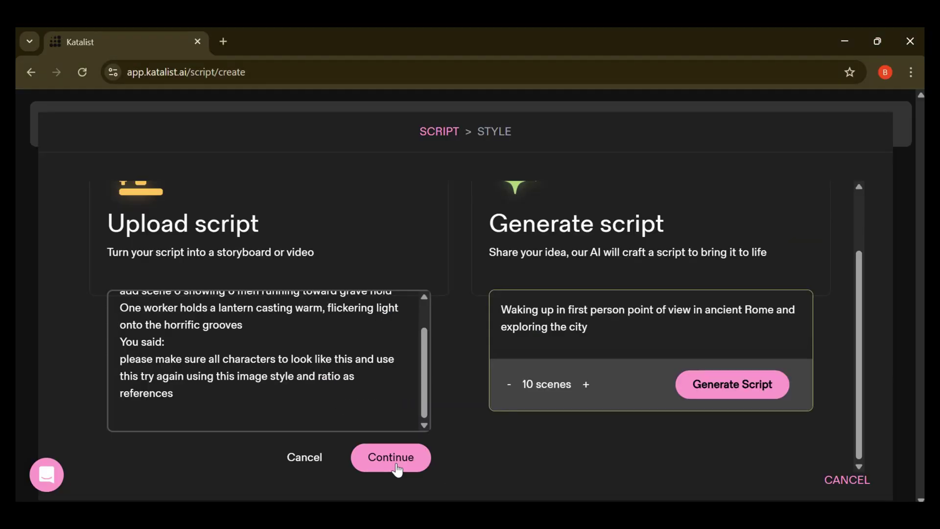
pyautogui.click(390, 455)
pyautogui.scroll(-4, 542, 313)
pyautogui.click(828, 142)
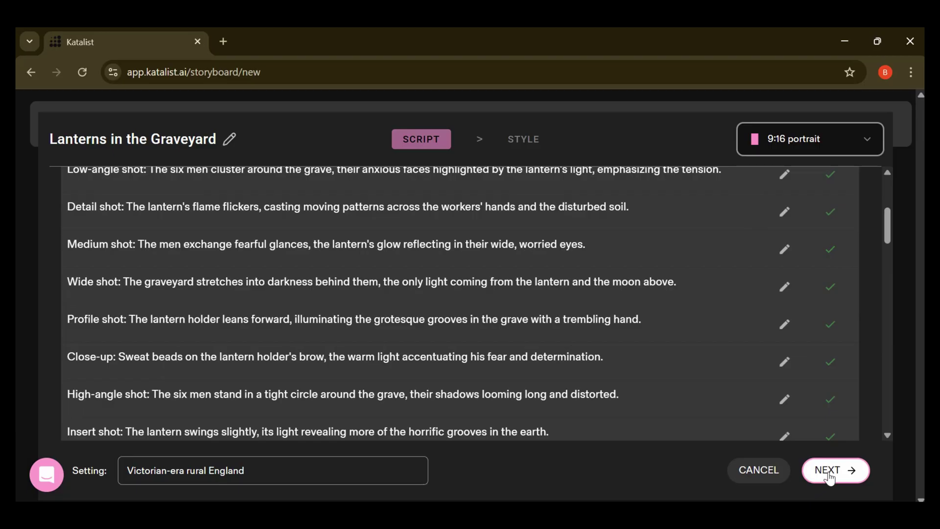
# Step: Pick the Computer Animation style and create the project with its five villager characters
pyautogui.click(829, 471)
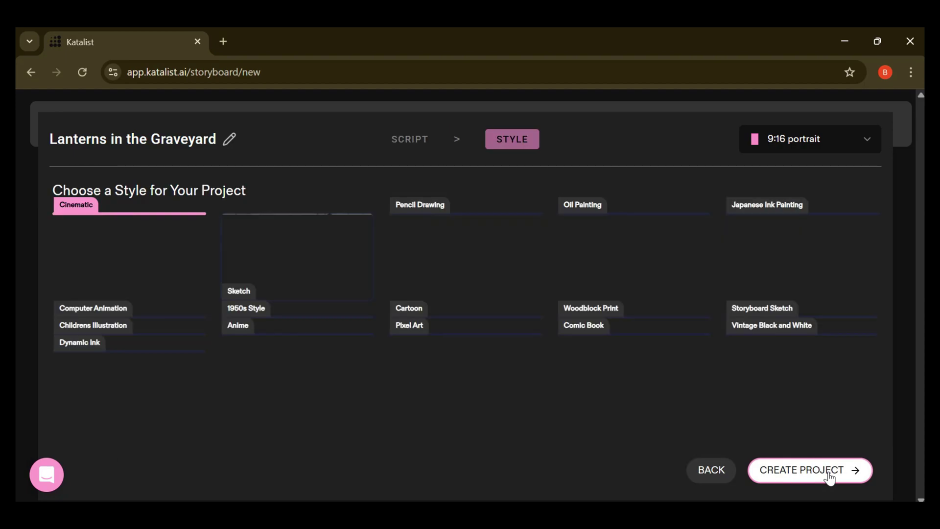
pyautogui.click(170, 218)
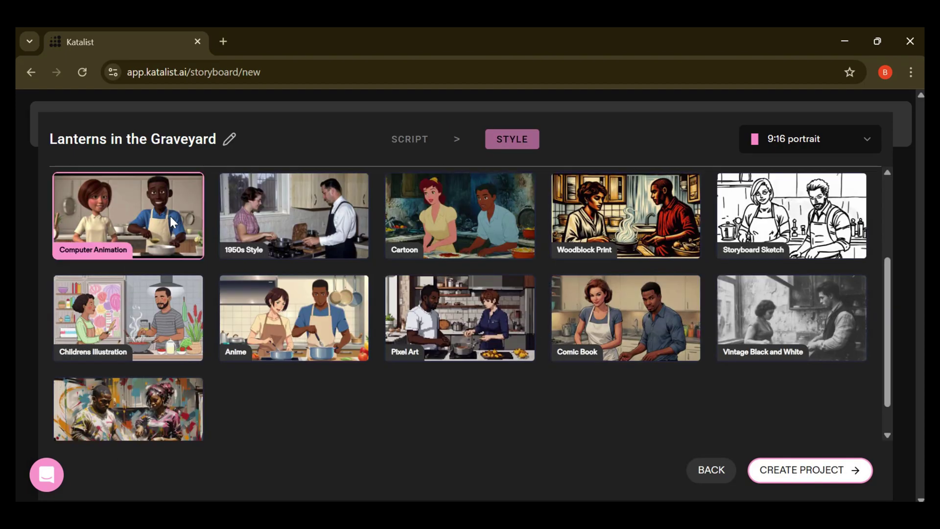
pyautogui.click(807, 472)
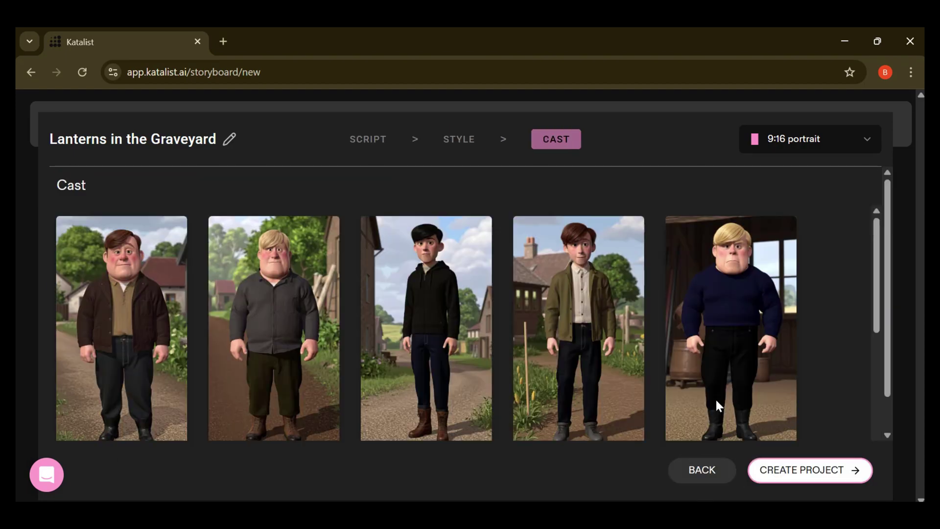
pyautogui.click(815, 479)
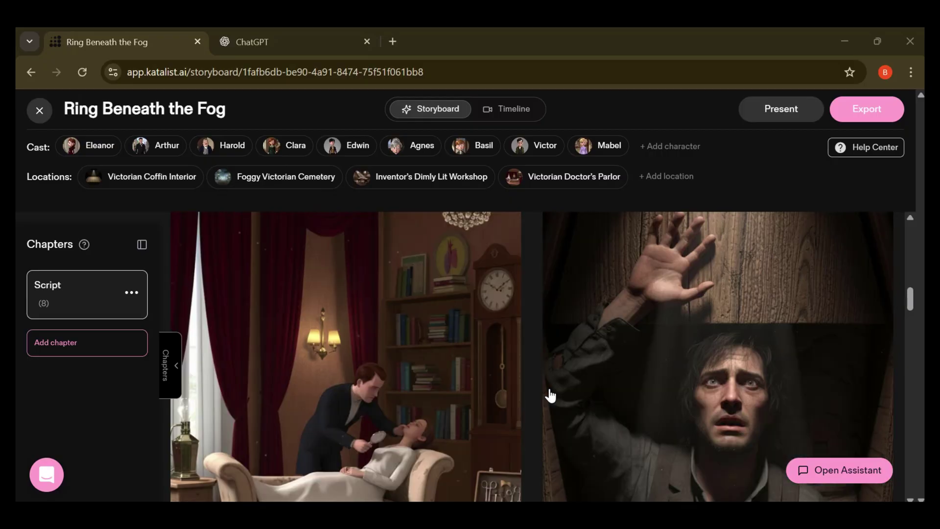
# Step: Copy the 'SCENE 1 — The Man Falling From the Sky' prompt in ChatGPT
pyautogui.scroll(-18, 551, 396)
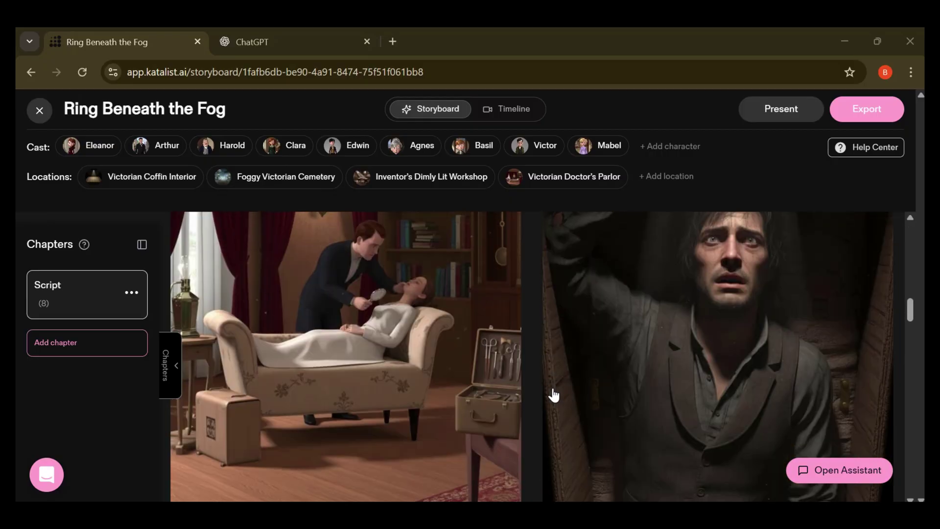
pyautogui.scroll(-8, 553, 394)
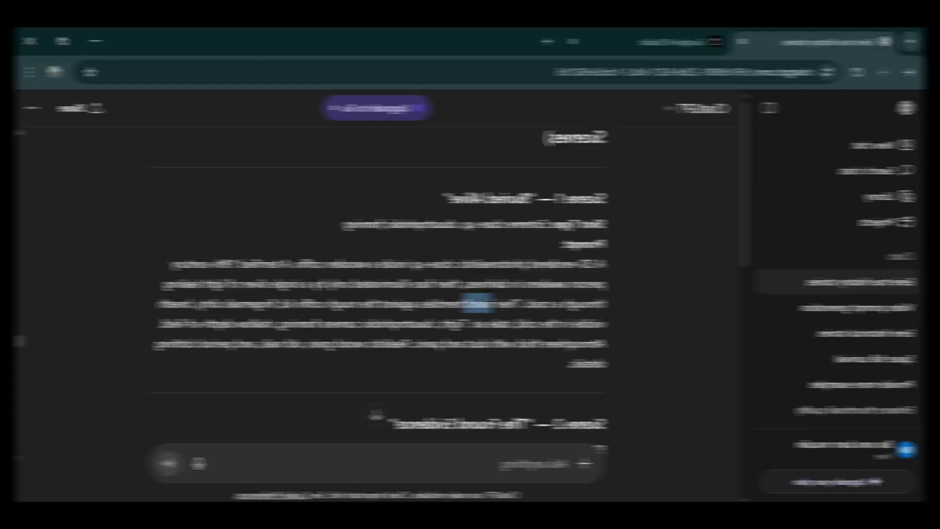
pyautogui.tripleClick(456, 291)
pyautogui.rightClick(471, 292)
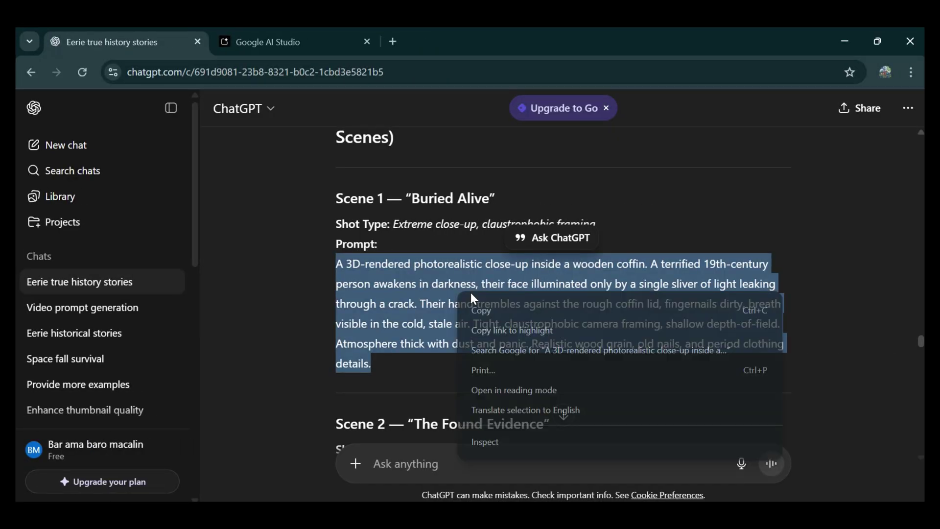
pyautogui.click(482, 310)
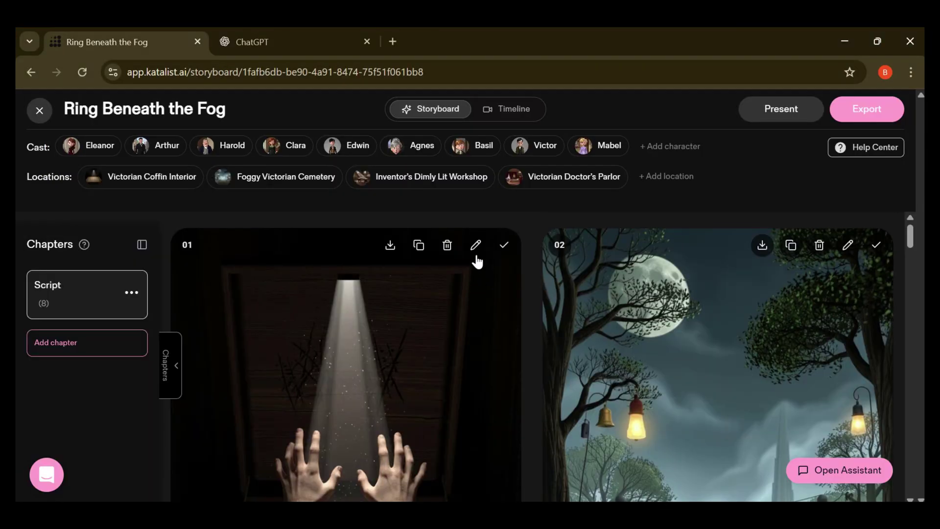
# Step: Delete frame 07 from the storyboard and open the inventor close-up frame's video mode
pyautogui.click(476, 246)
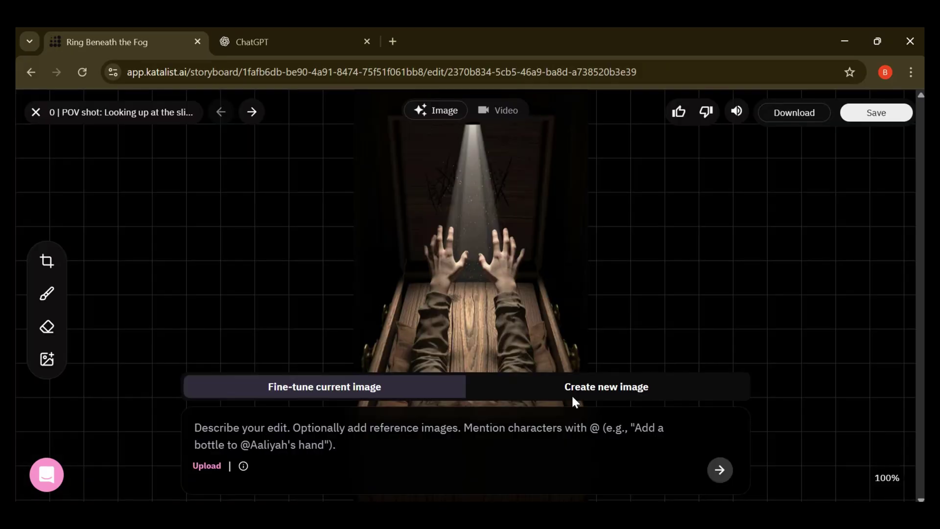
pyautogui.click(604, 387)
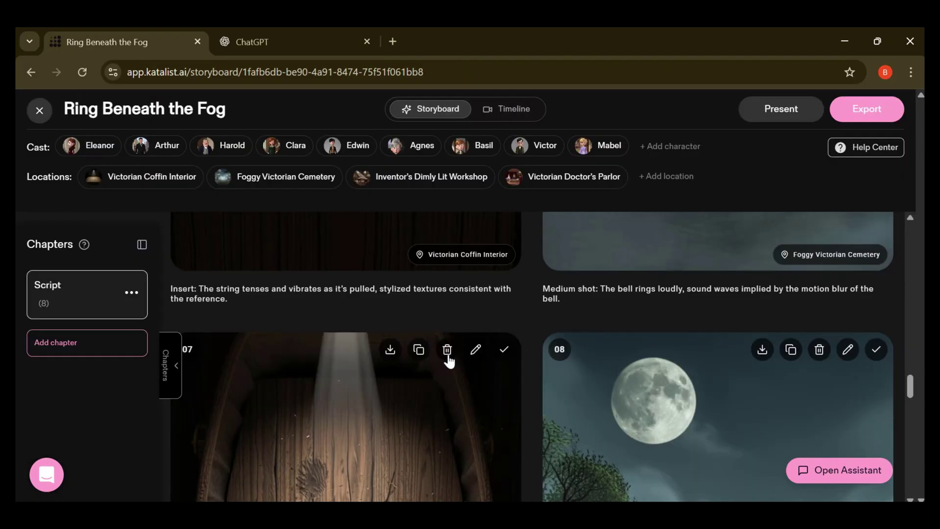
pyautogui.click(448, 355)
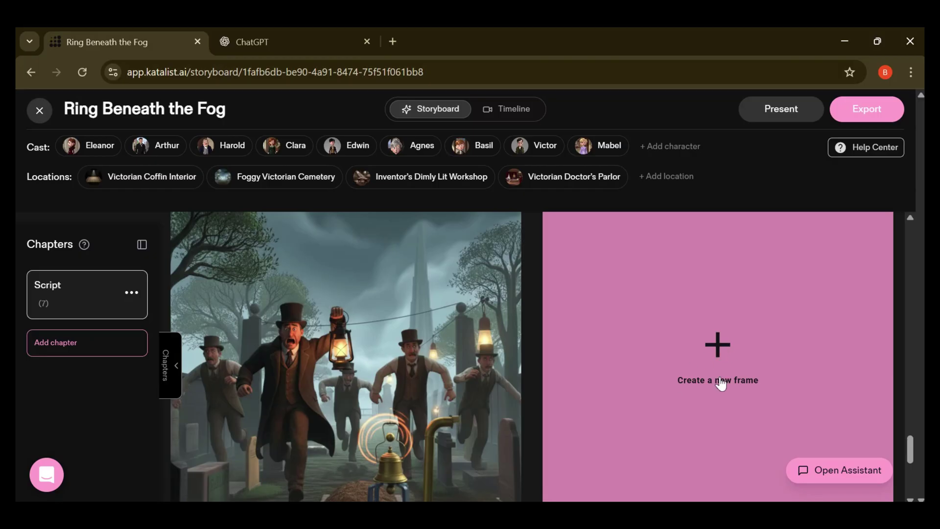
pyautogui.scroll(15, 552, 395)
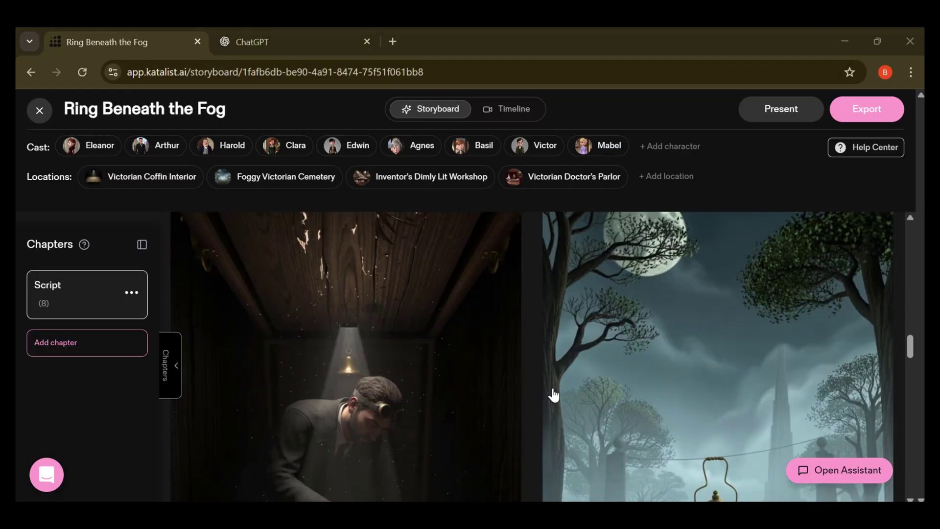
pyautogui.click(468, 239)
pyautogui.click(489, 124)
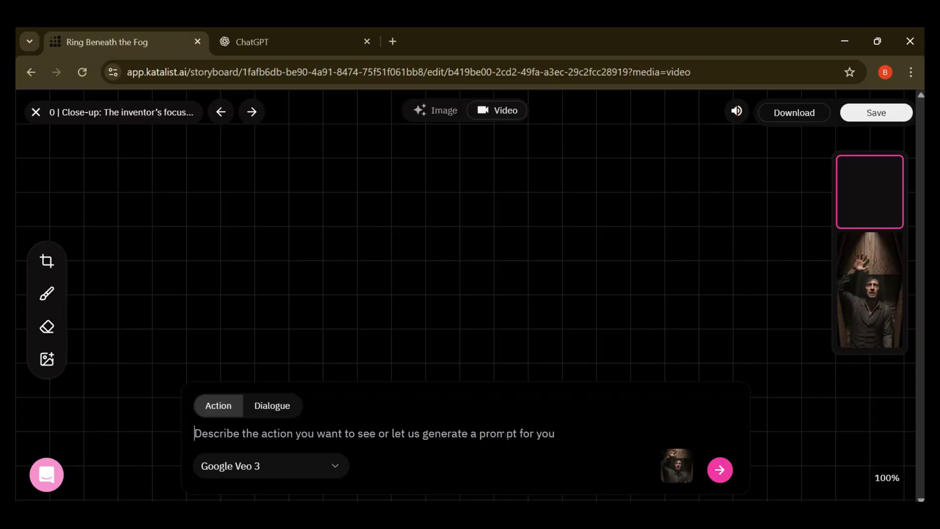
# Step: Paste the coffin-lid clawing prompt and generate its Google Veo 3 video clip
pyautogui.write('A 3D character in the same style as the reference image looks absolutely terrified inside a wooden coffin. He is lying on his back, arms raised, desperately scratching the inside of the coffin lid. His fingers dig into the wood, leaving small grooves. His eyes are wide with panic, mouth slightly open as if gasping for air. The coffin is dark and tight, lit only by dim, warm light leaking through cracks in the wood.')
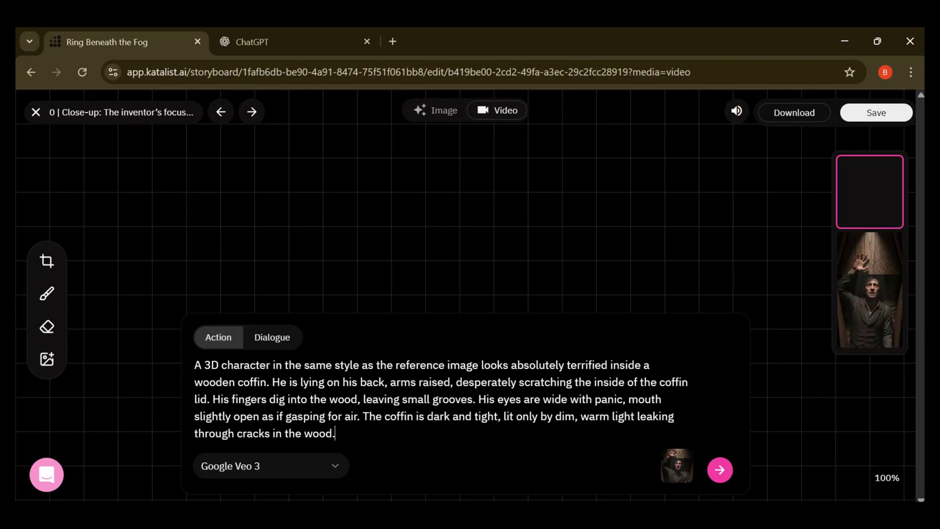
pyautogui.click(720, 470)
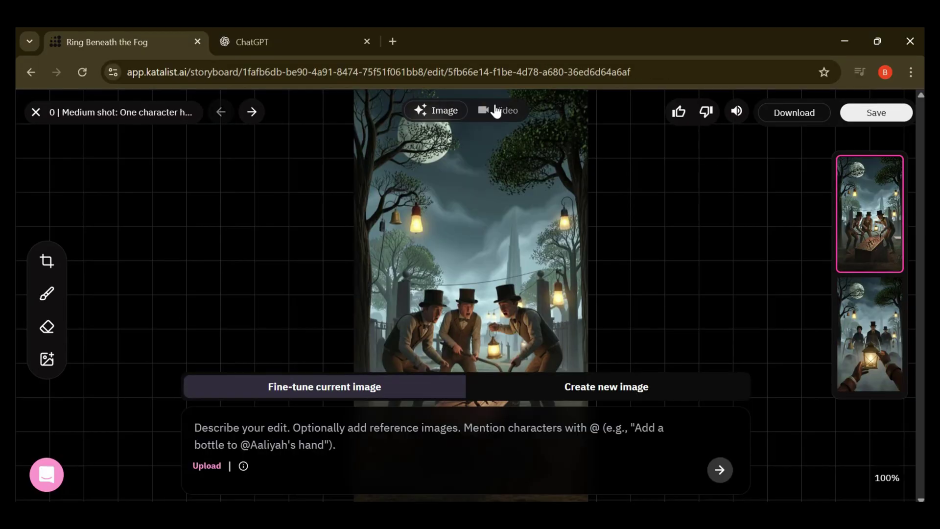
pyautogui.click(498, 111)
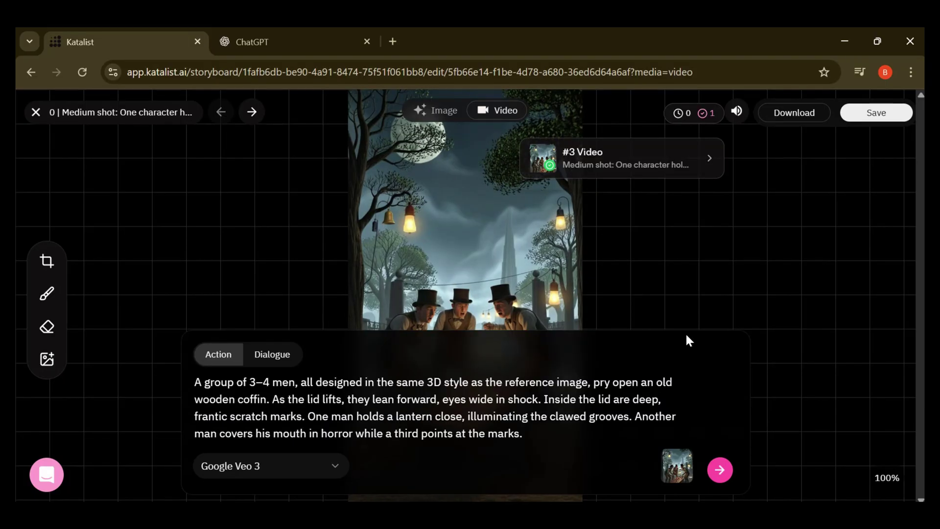
pyautogui.scroll(-1, 645, 262)
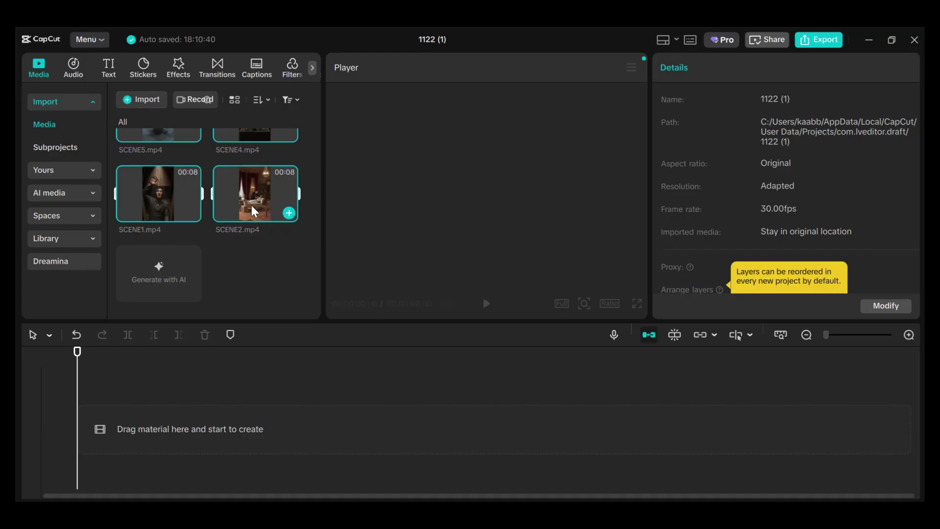
# Step: Order SCENE1–SCENE6 over the ElevenLabs voiceover and export the short as 4K H.264 30fps
pyautogui.moveTo(251, 205); pyautogui.dragTo(139, 414)
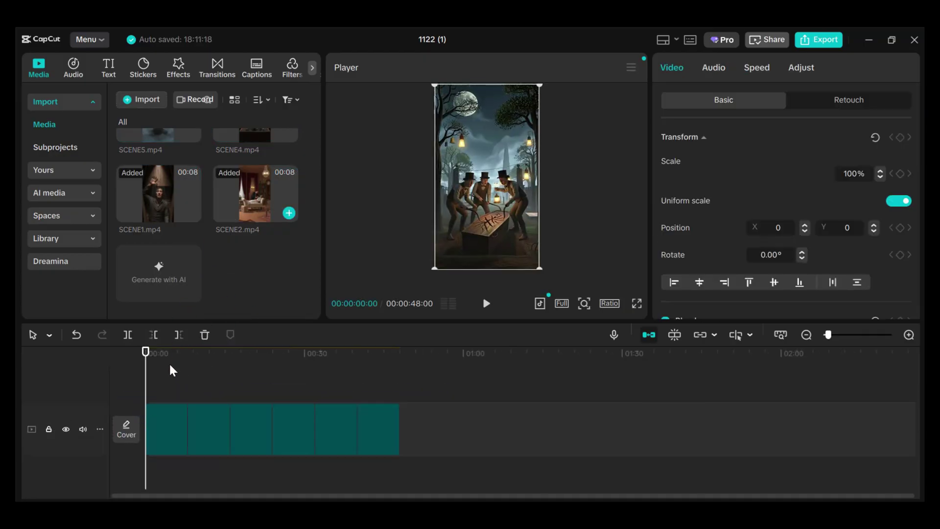
pyautogui.click(378, 430)
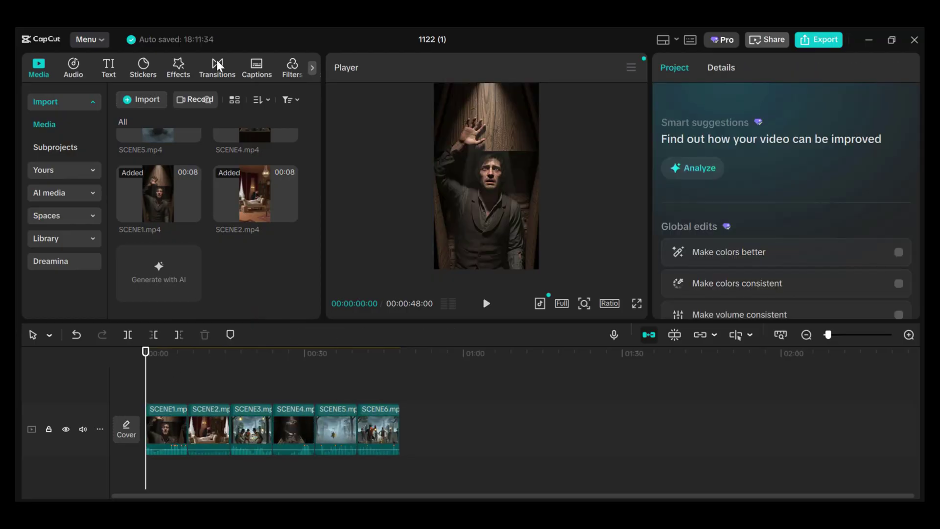
pyautogui.click(216, 66)
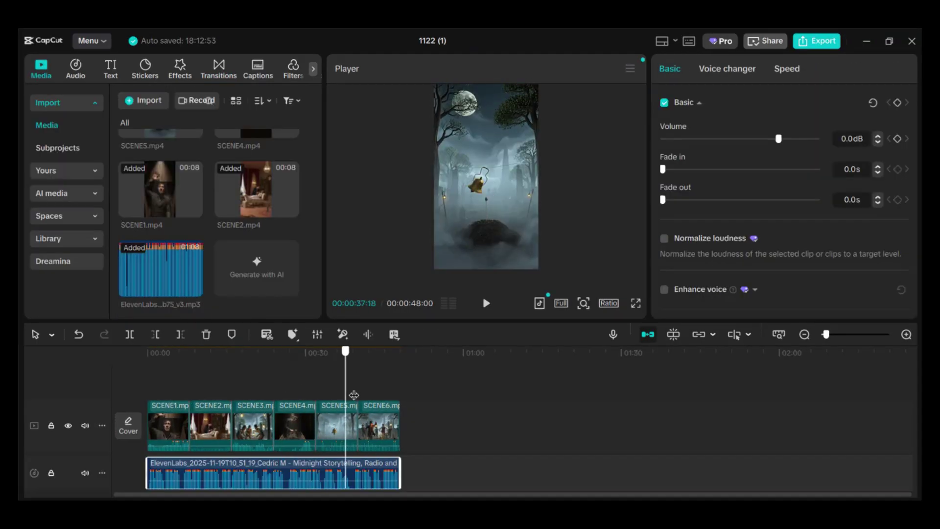
pyautogui.click(818, 40)
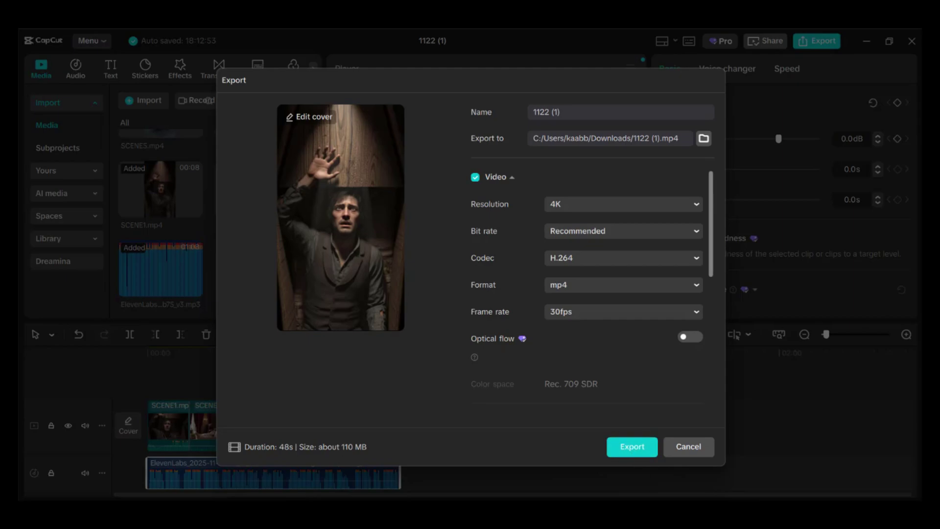
pyautogui.click(632, 446)
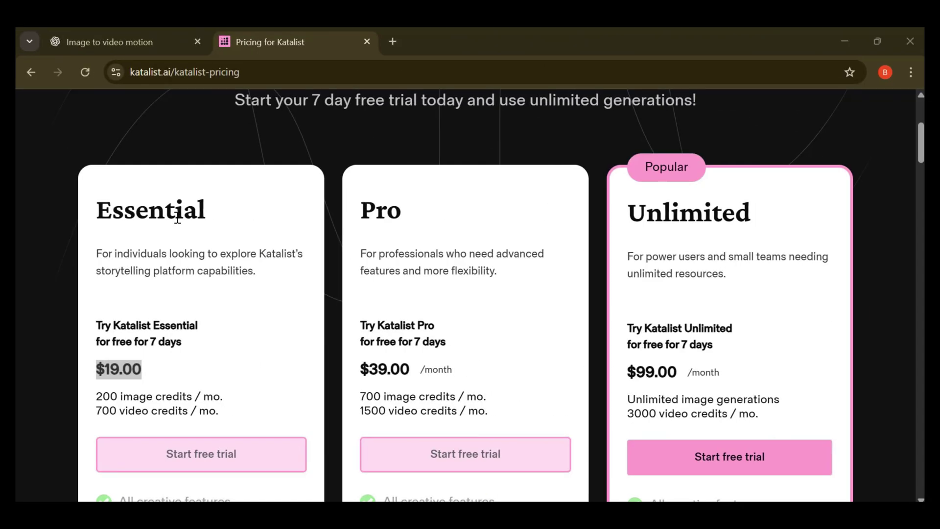
# Step: Highlight the Essential plan name and its $19.00 price on Katalist's pricing page
pyautogui.doubleClick(177, 217)
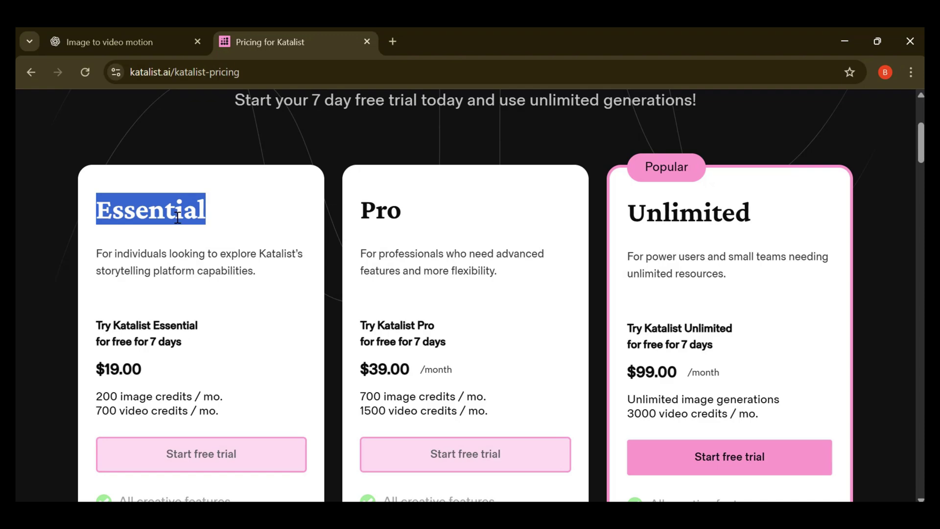
pyautogui.doubleClick(128, 366)
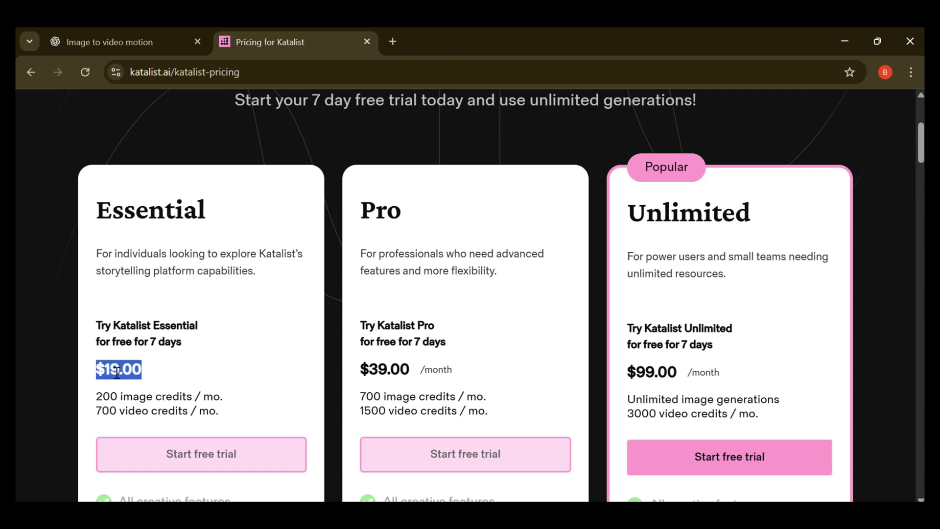
pyautogui.scroll(-1, 117, 374)
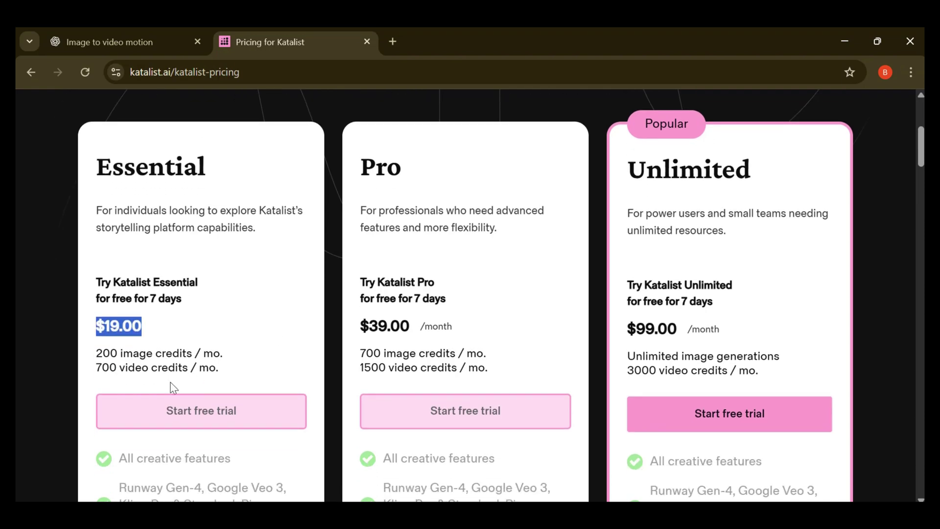